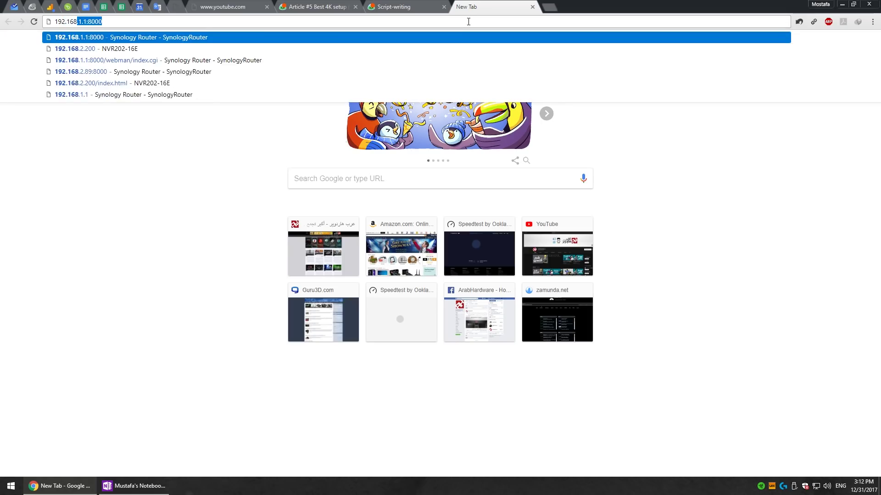
Open the router setup at 192.168.1.1:8000 and set the administrator account password, entering it in both password fields
key("Return")
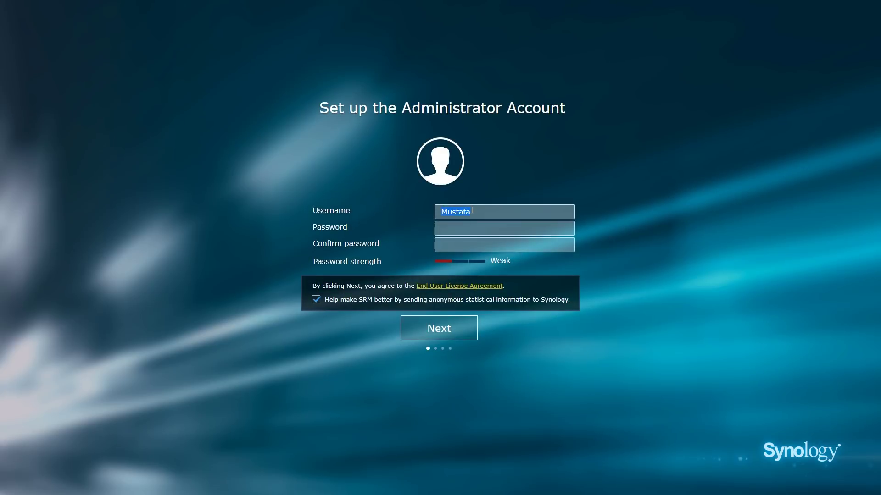
left_click(471, 228)
type("***********************")
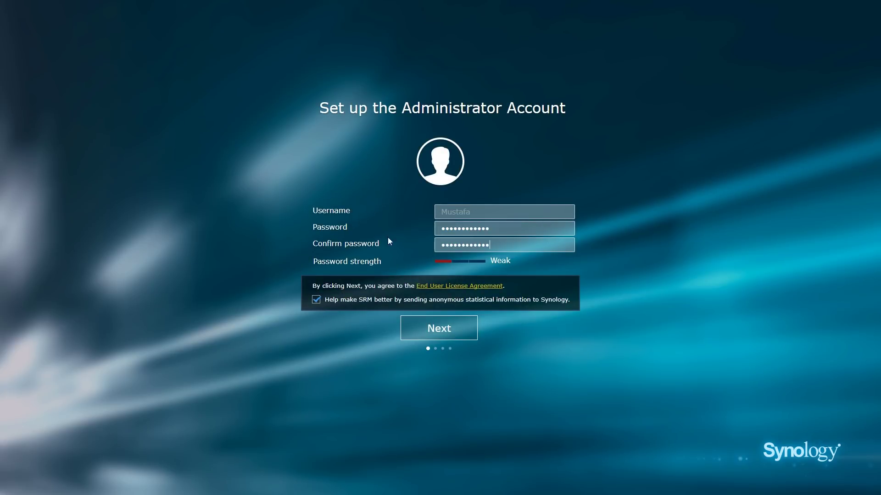
left_click(440, 331)
Name the Wi-Fi network Synology and enter and confirm its Wi-Fi password
type("Synology")
left_click(522, 229)
type("************")
key("Tab")
type("*********")
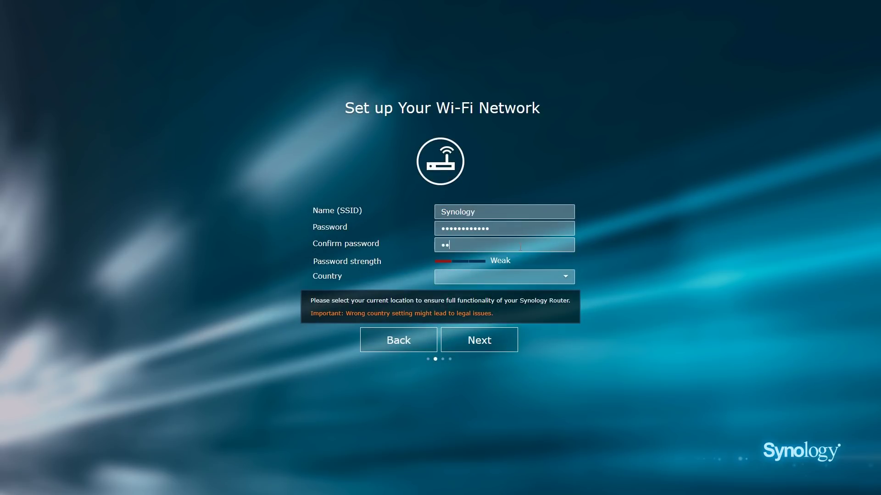
Select the router's country and continue past the Wi-Fi network setup
left_click(504, 277)
scroll(466, 358, "down", 12)
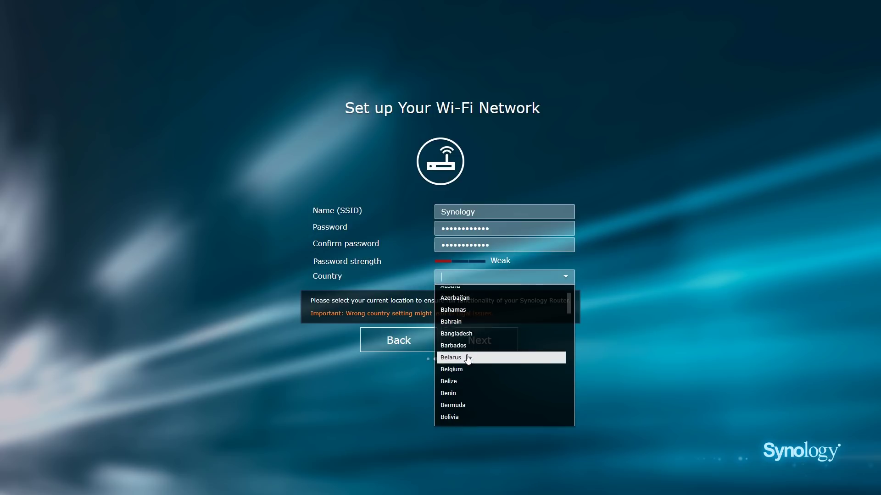
left_click(466, 357)
left_click(489, 341)
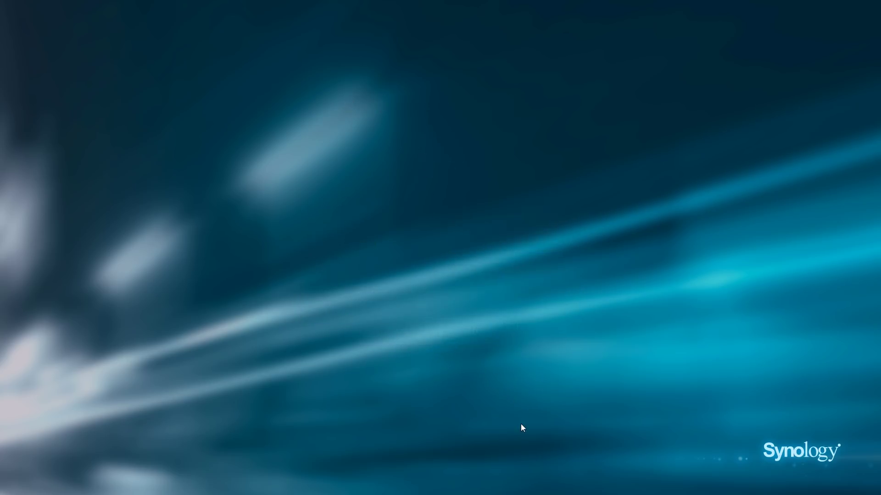
Set the operation mode to Wireless Router with its external SRM access option, and apply the Auto IP internet connection
left_click(475, 214)
left_click(477, 227)
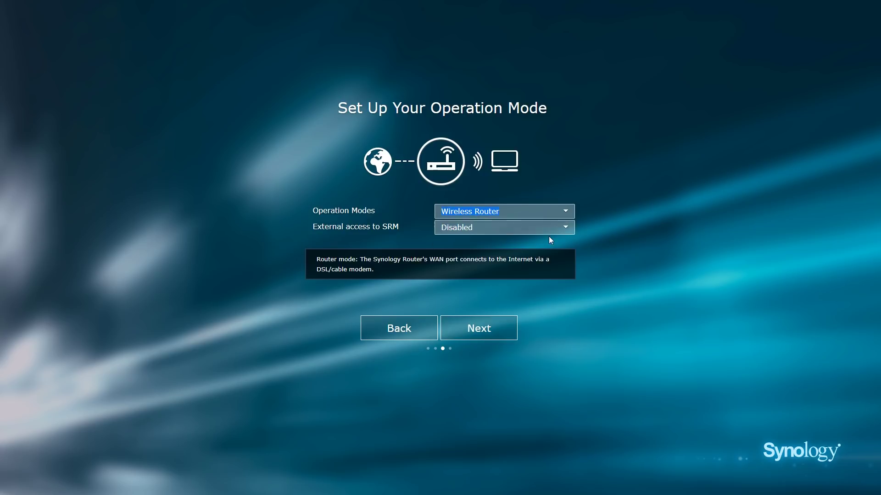
left_click(475, 230)
left_click(463, 242)
left_click(491, 331)
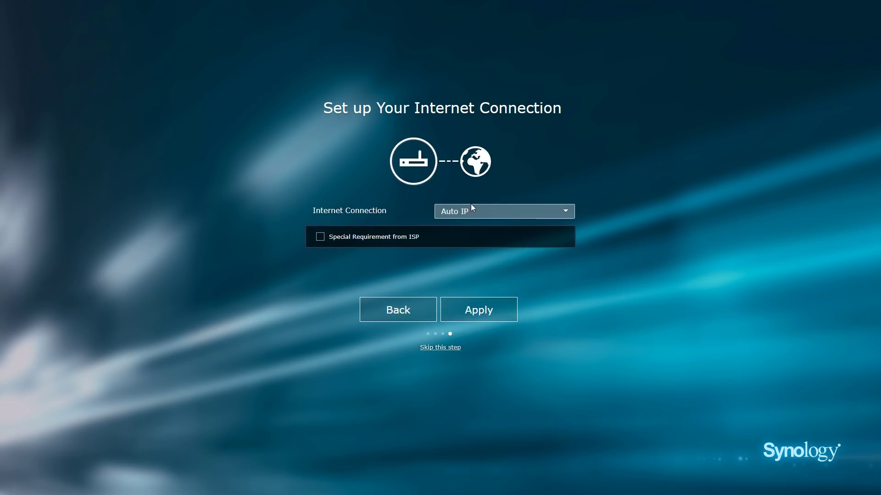
left_click(478, 318)
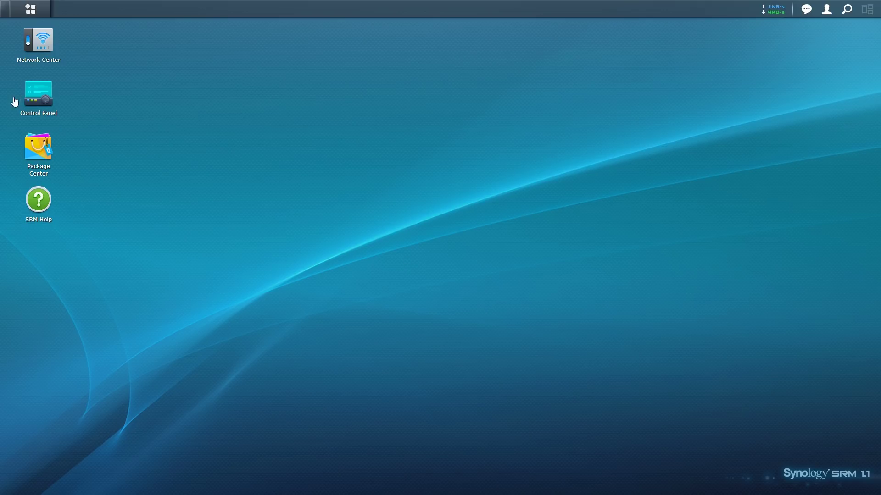
Examine the router's status in Network Center, including wired and wireless devices, CPU usage and memory usage
left_click(46, 64)
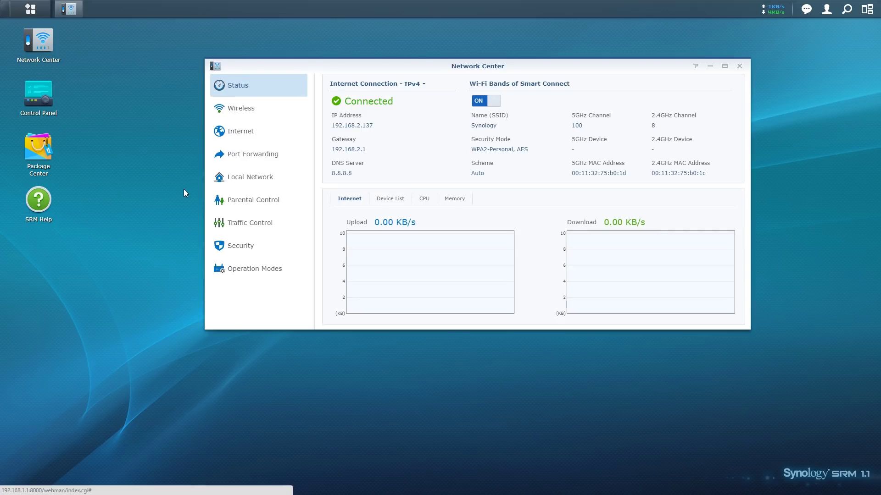
left_click(388, 207)
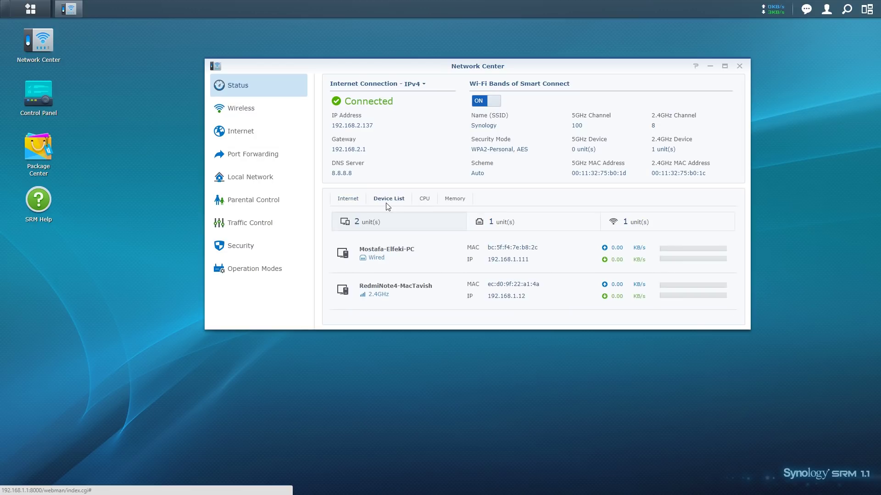
left_click(501, 229)
left_click(671, 228)
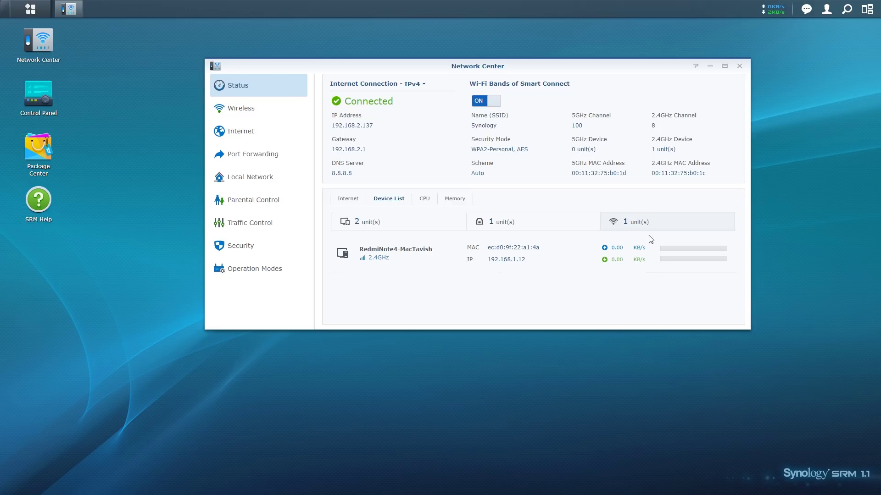
left_click(424, 200)
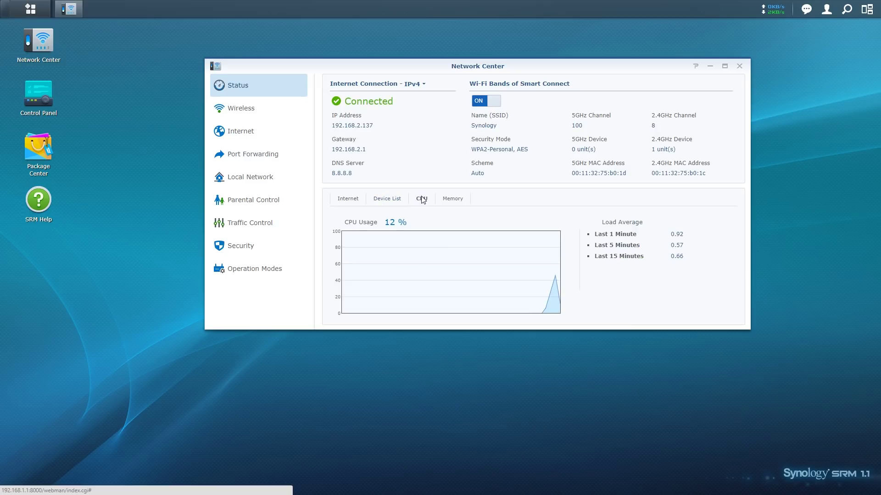
left_click(448, 207)
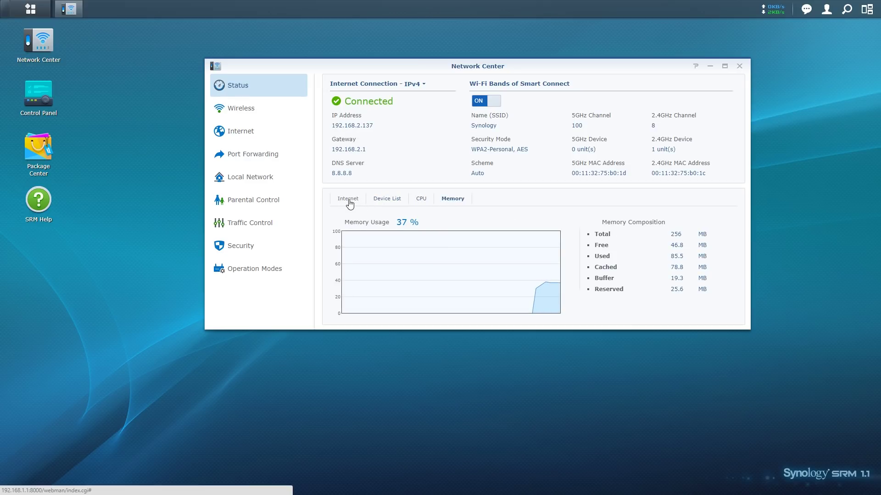
Review the wireless settings for Smart Connect and for the 5GHz and 2.4GHz guest networks
left_click(259, 114)
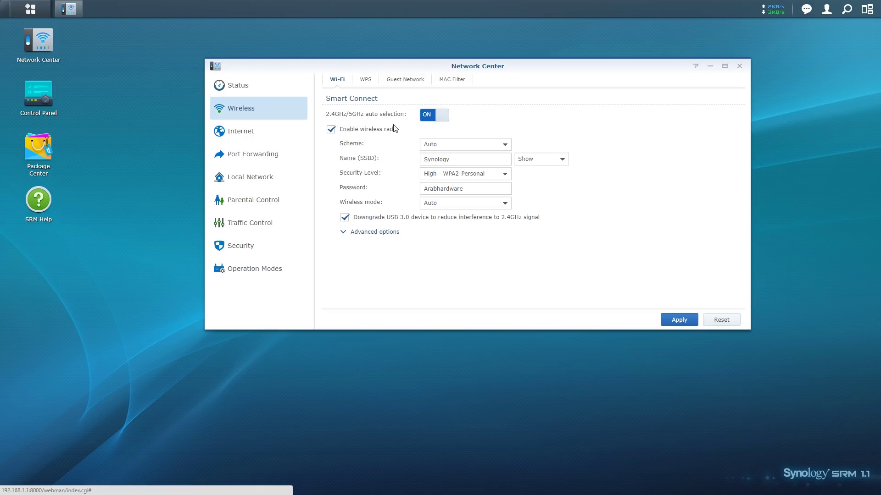
left_click(403, 79)
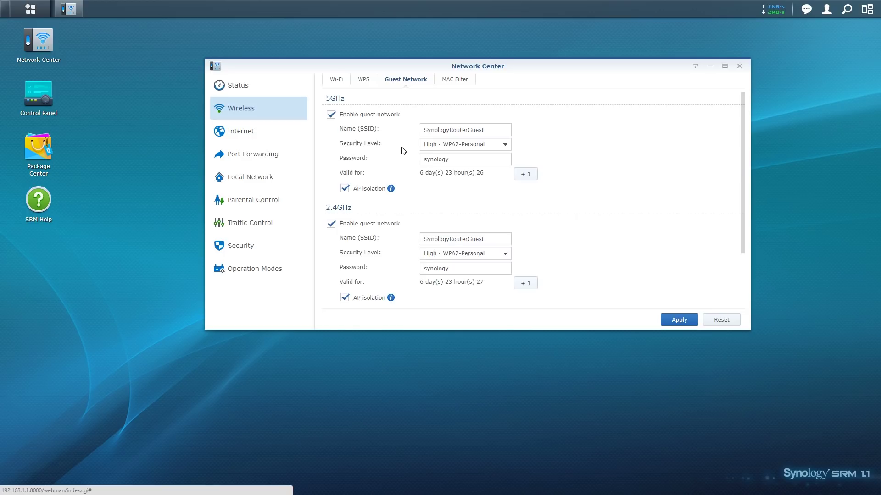
scroll(402, 147, "down", 1)
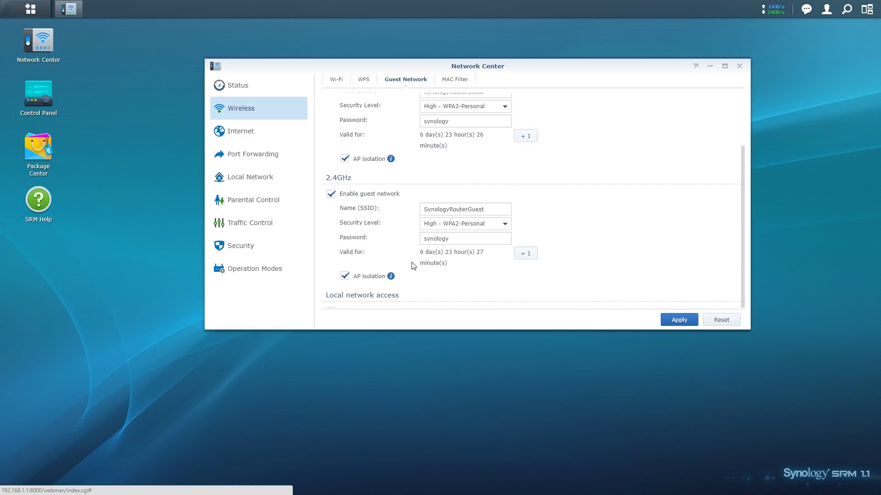
scroll(414, 266, "up", 1)
scroll(377, 248, "down", 1)
mouse_move(391, 278)
scroll(657, 191, "up", 1)
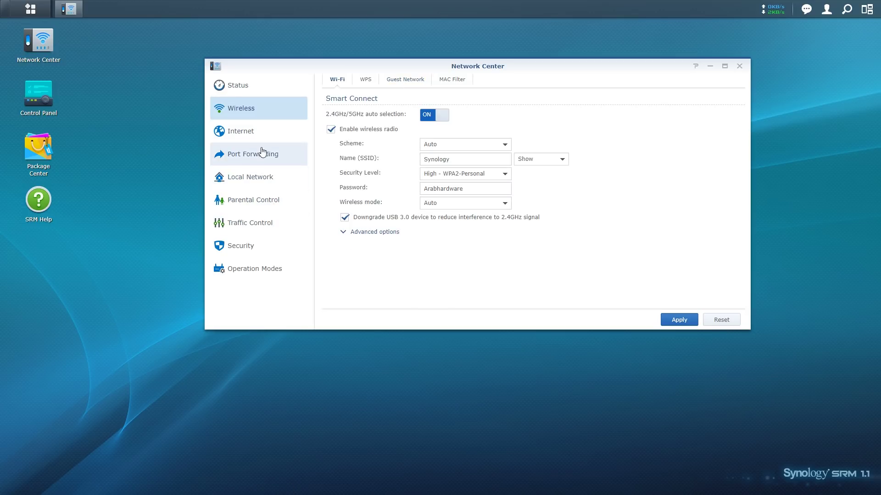
Review the primary internet connection settings and the available Smart WAN modes, leaving Failover selected
left_click(252, 132)
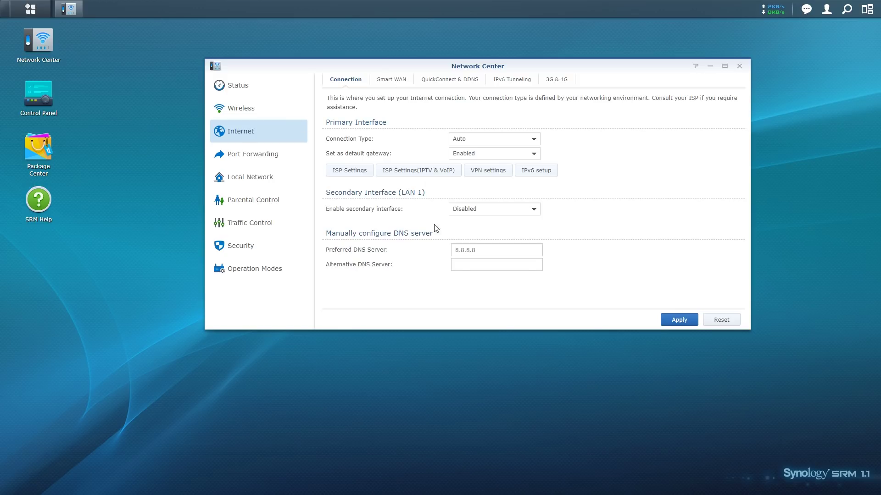
left_click(398, 83)
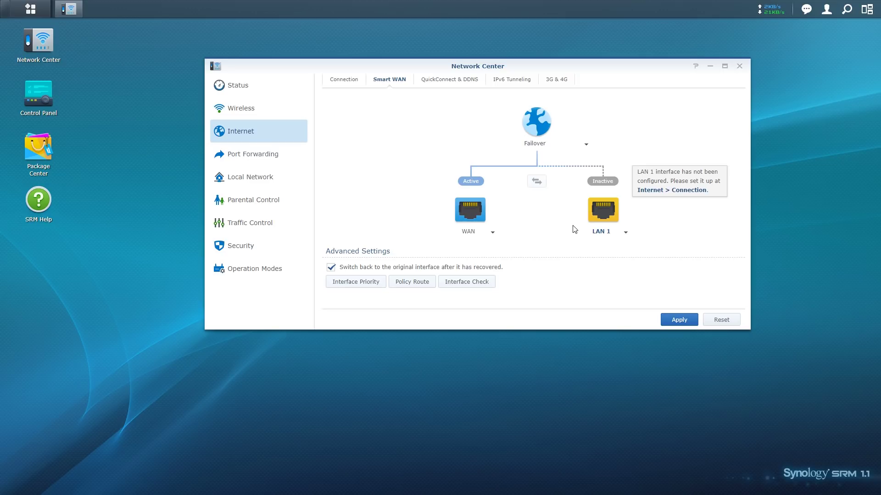
left_click(571, 145)
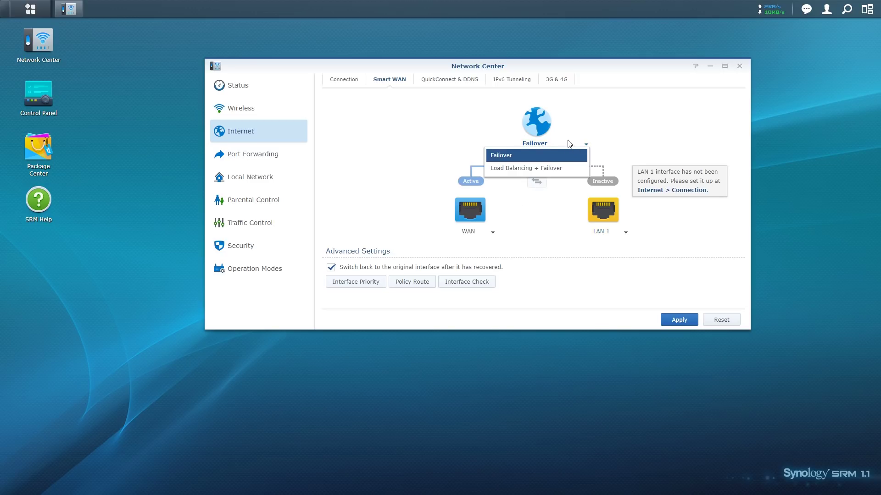
left_click(436, 118)
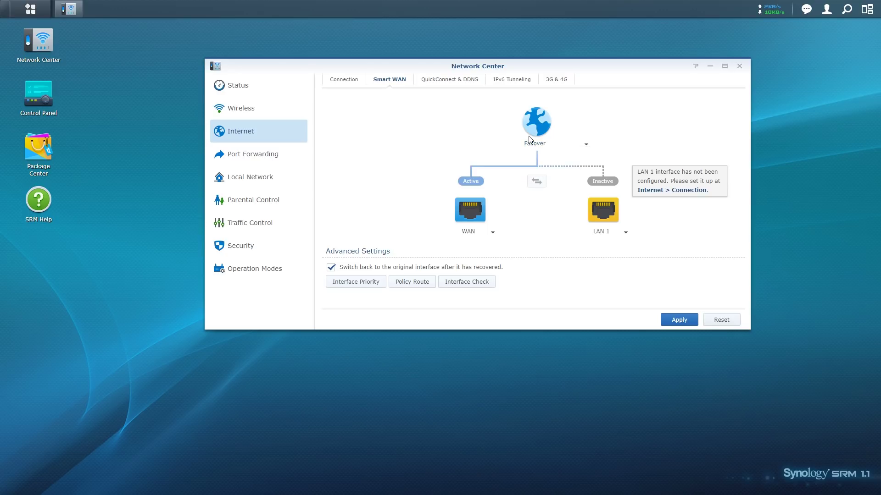
Review the QuickConnect and DDNS remote access settings and the 3G & 4G settings
left_click(439, 80)
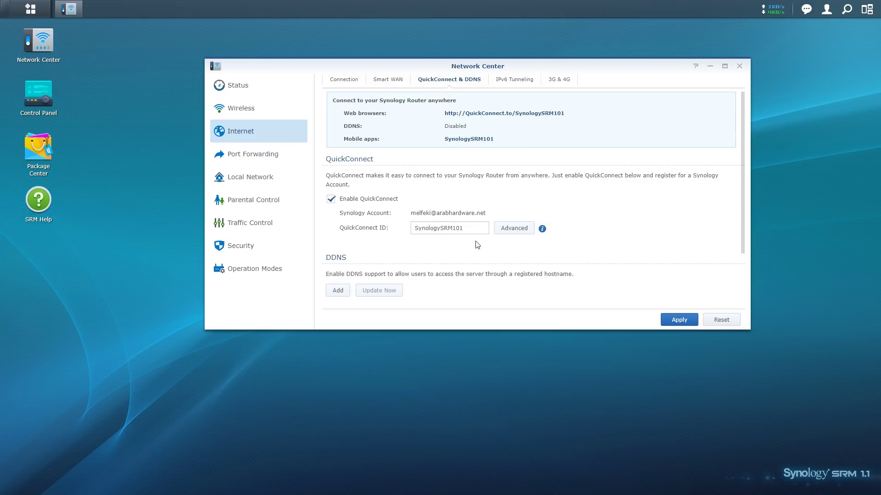
scroll(475, 241, "down", 1)
scroll(486, 238, "up", 1)
left_click(543, 85)
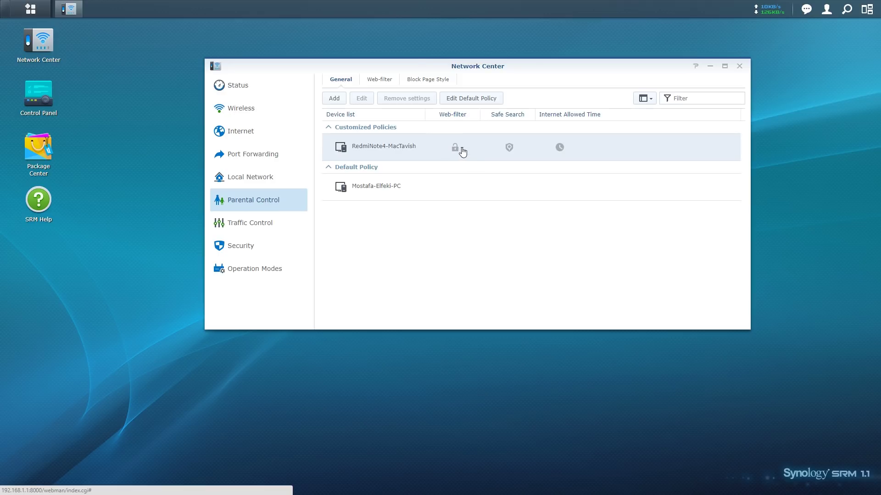
Examine the parental control web-filter options and the contents of the custom block list
left_click(385, 82)
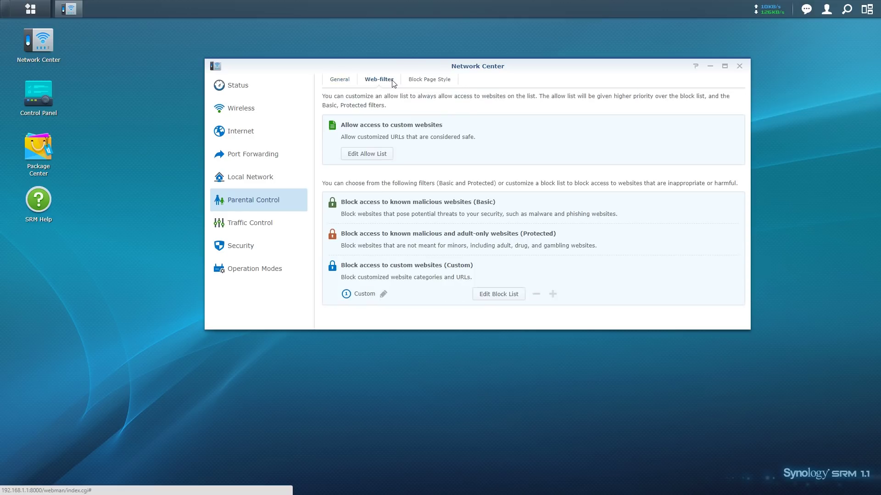
left_click(497, 295)
left_click(388, 119)
left_click(358, 120)
left_click(340, 147)
left_click(564, 284)
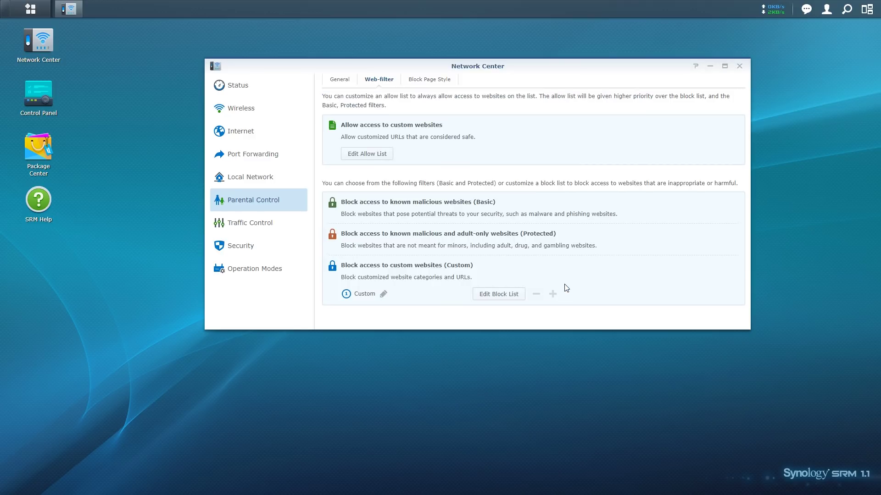
Review the per-device traffic control options, such as beamforming, for the connected devices
left_click(253, 224)
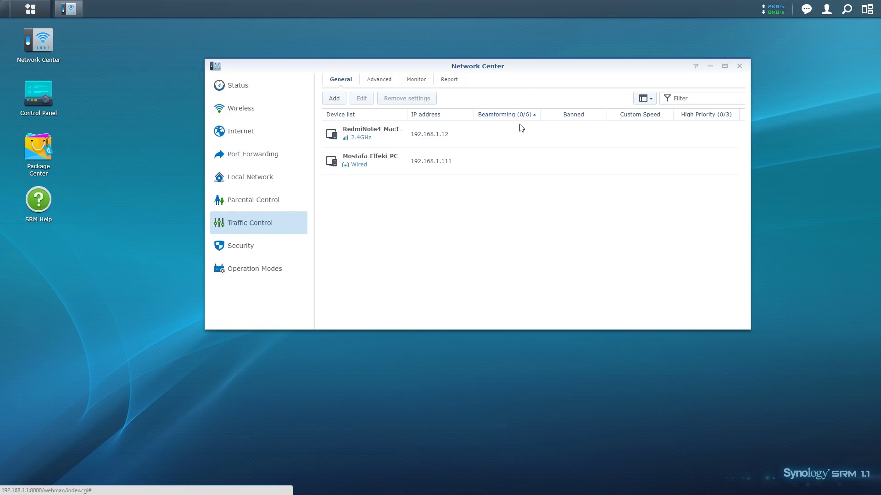
mouse_move(518, 137)
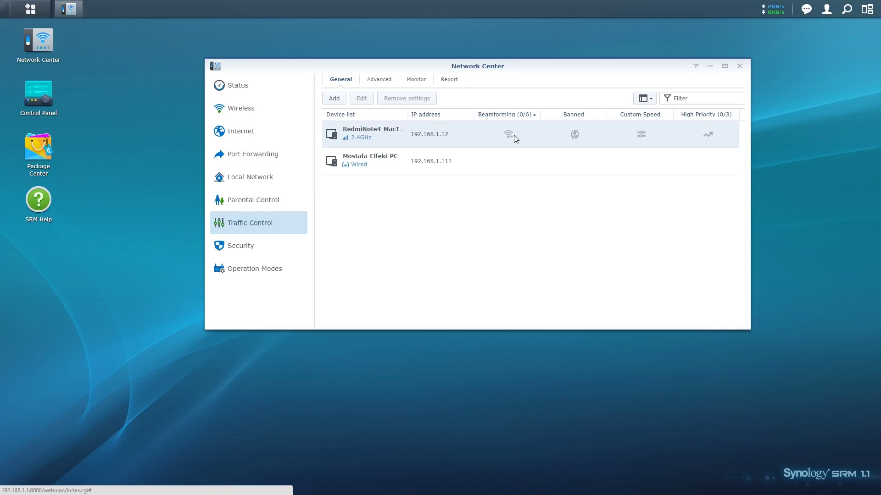
mouse_move(509, 157)
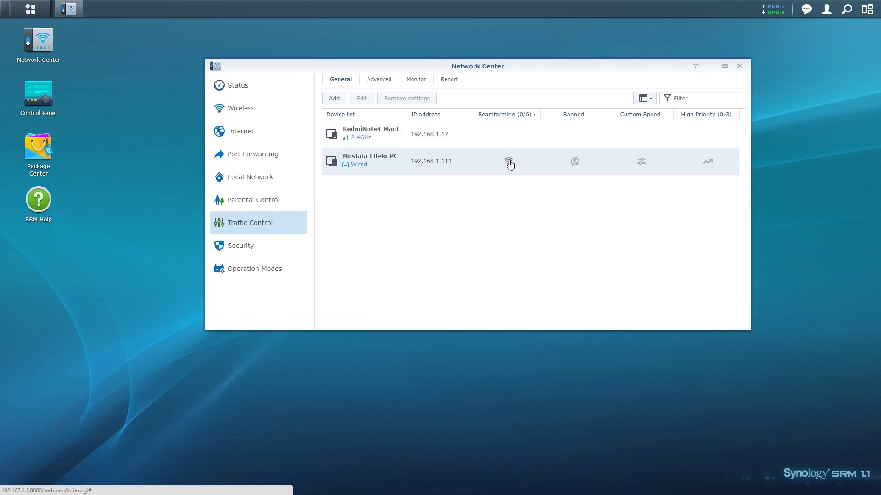